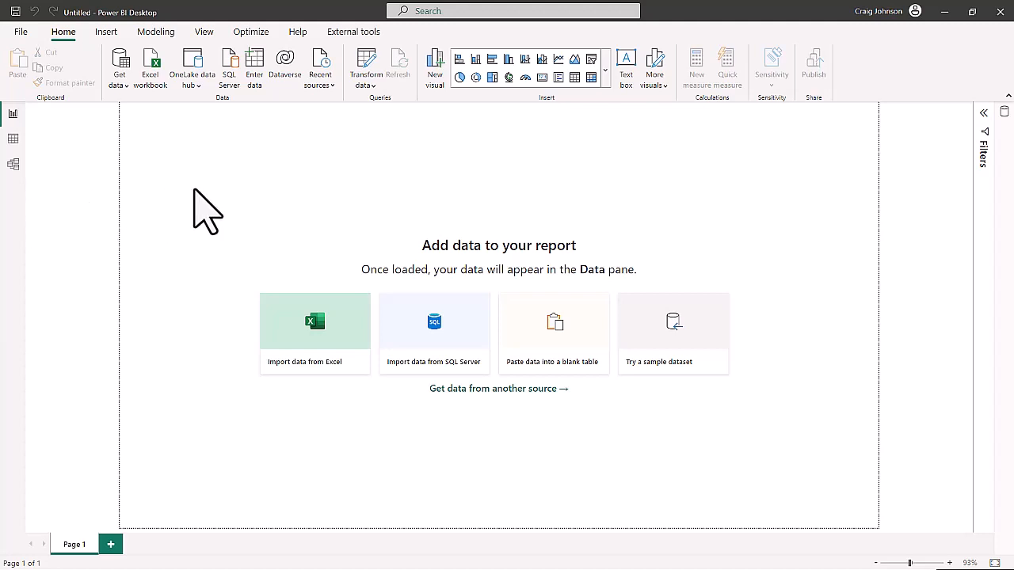
- Import the Sales CSV file from the USSales folder and open its data for transformation
left_click(119, 80)
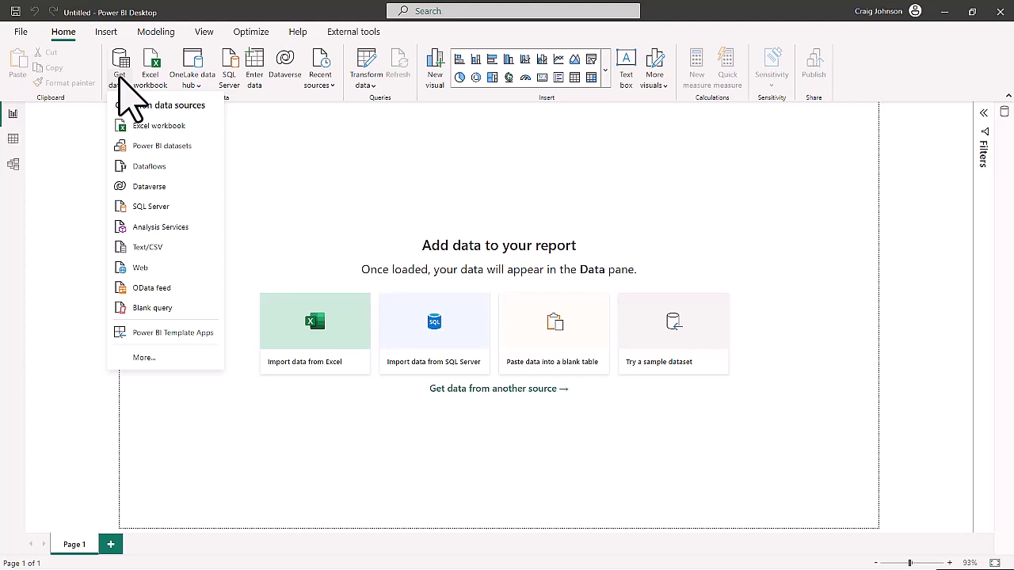
left_click(147, 248)
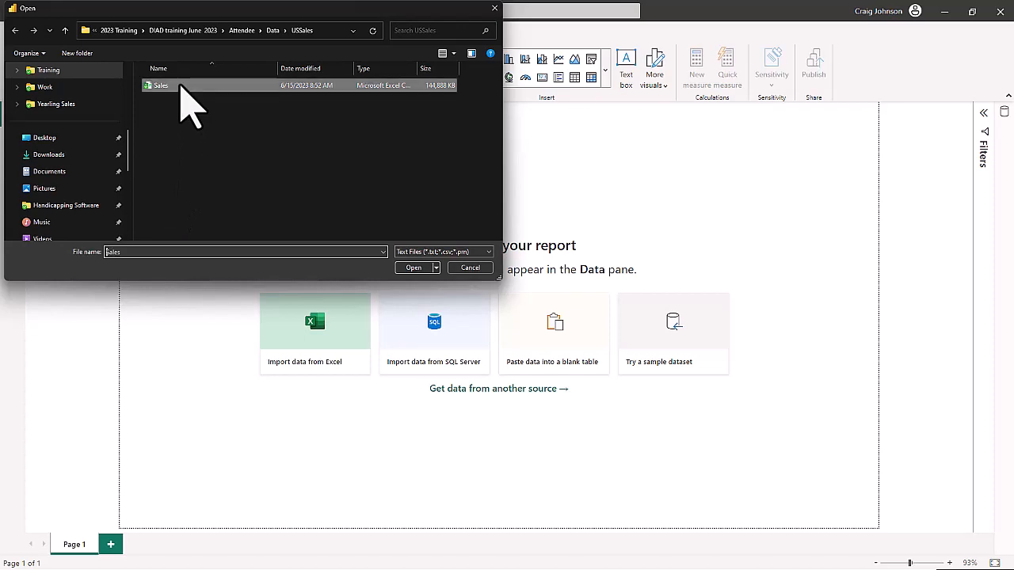
left_click(181, 85)
left_click(416, 268)
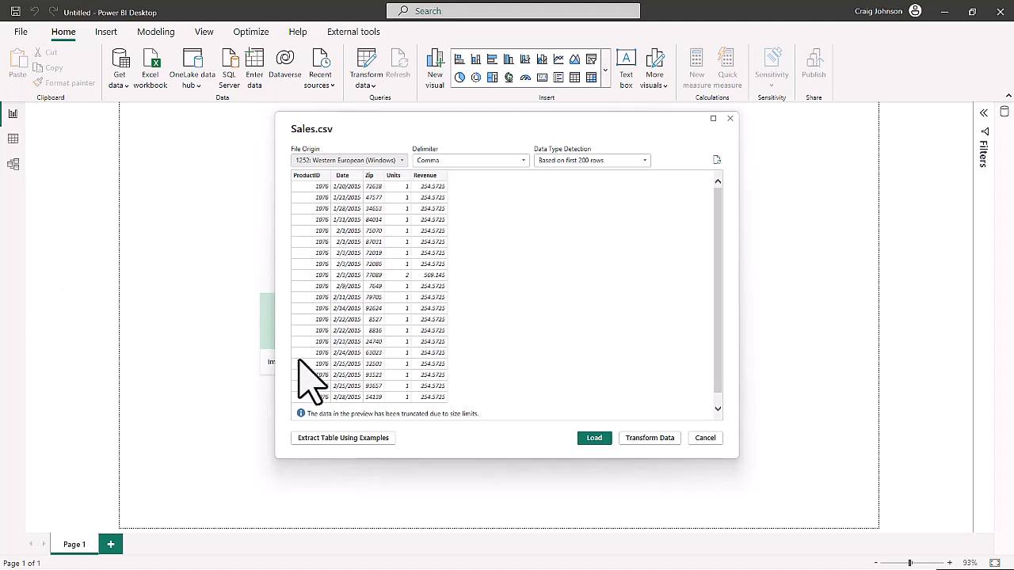
left_click(649, 438)
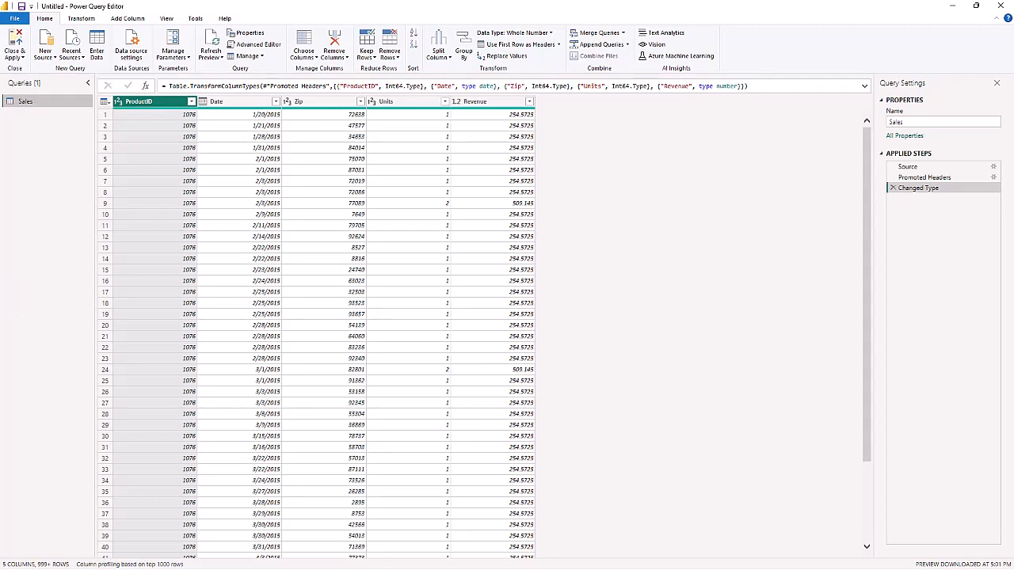
- Change the Sales query's Zip column to the Text data type, replacing the current type conversion
left_click(309, 102)
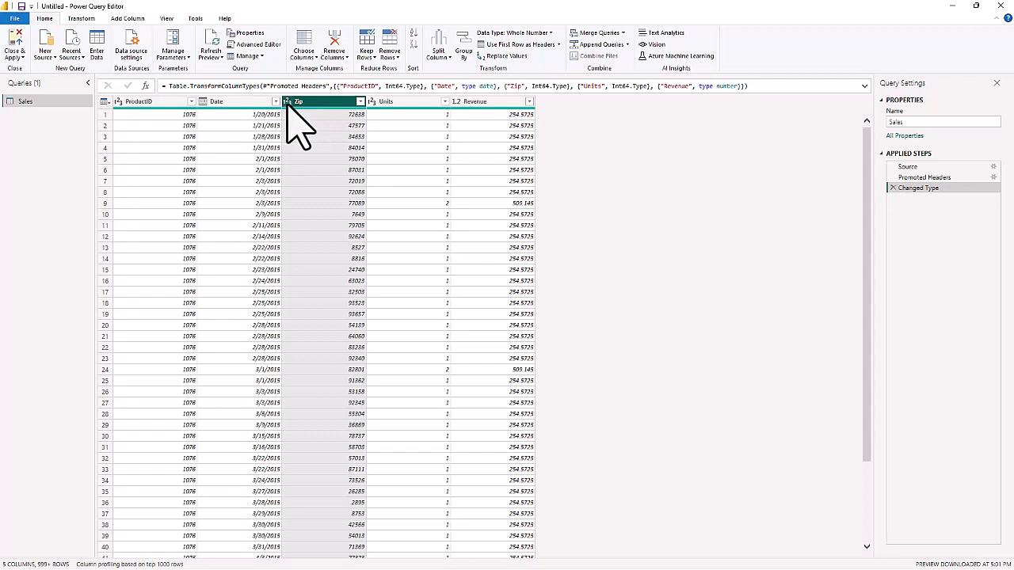
left_click(287, 102)
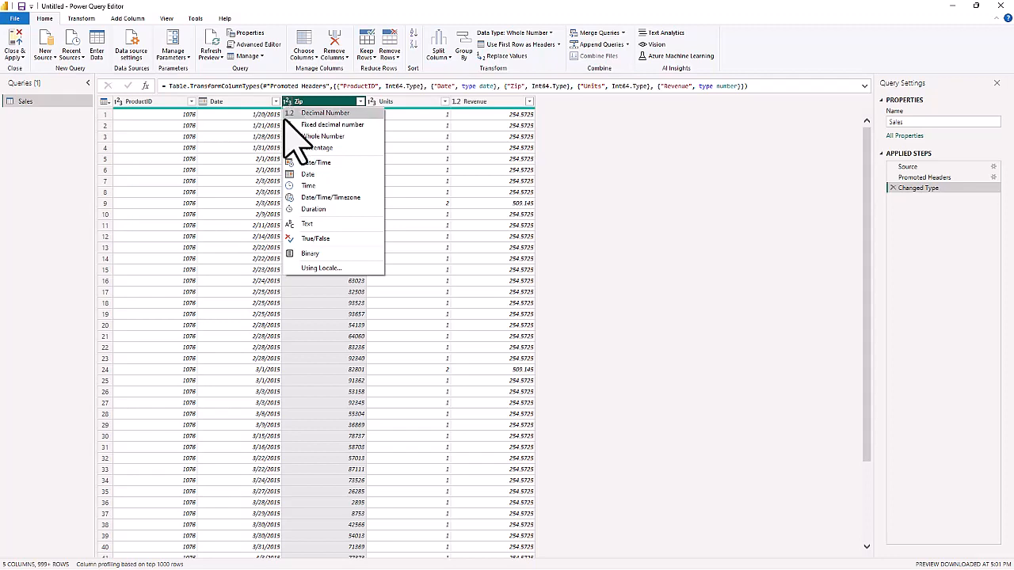
left_click(309, 226)
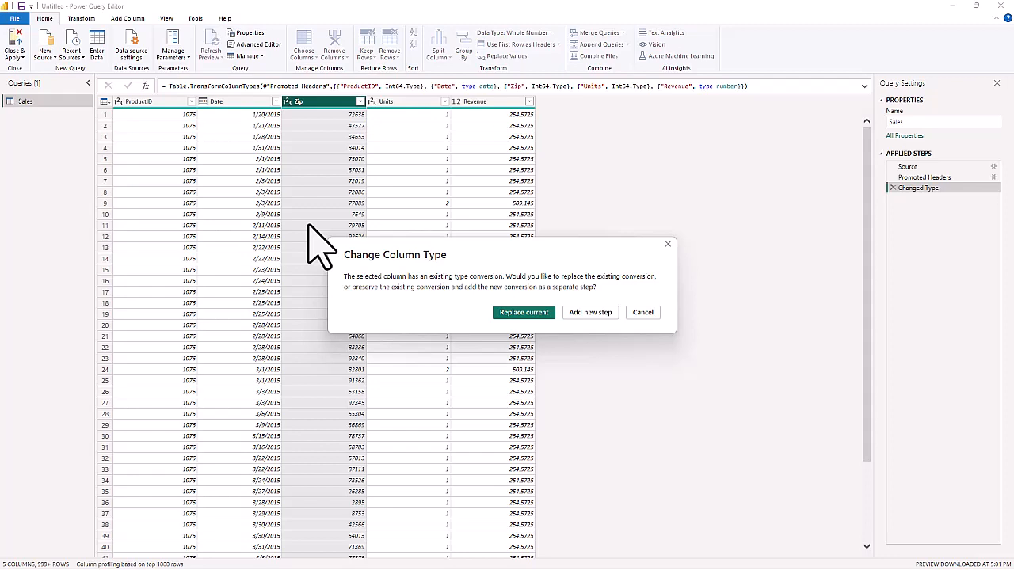
left_click(518, 317)
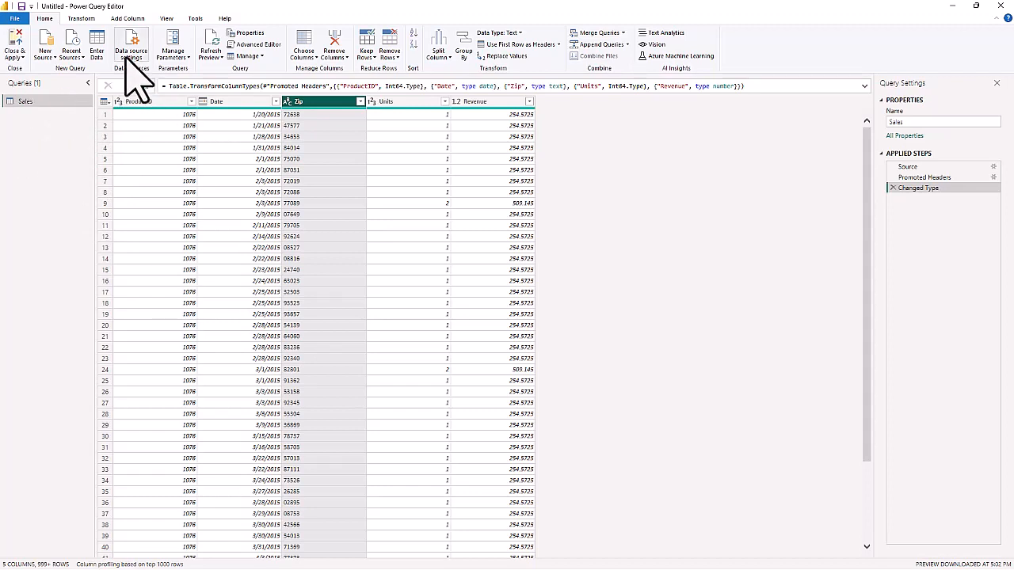
- Connect to the bi_dimensions Excel workbook in the USSales folder as a new source
left_click(45, 54)
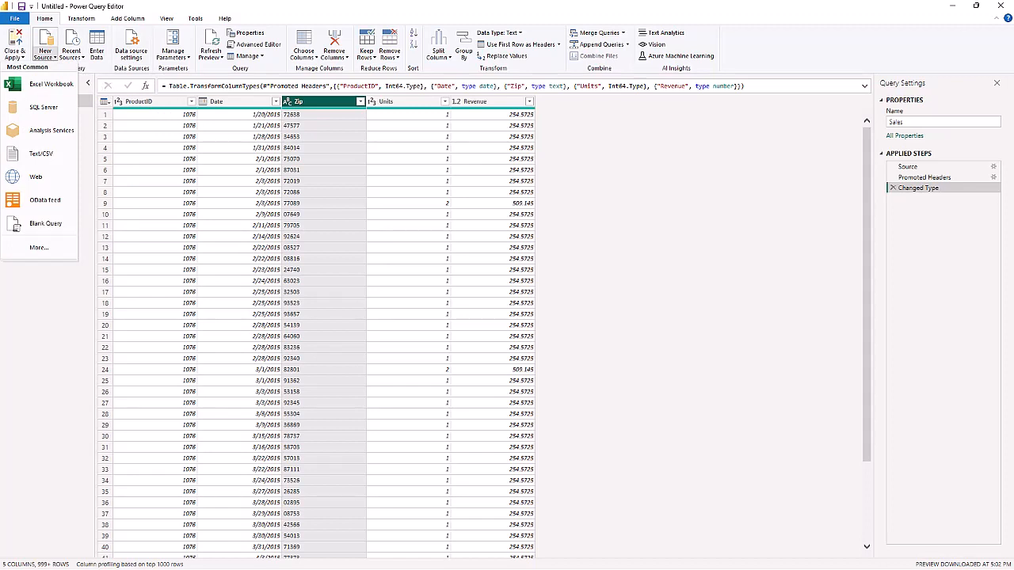
left_click(44, 83)
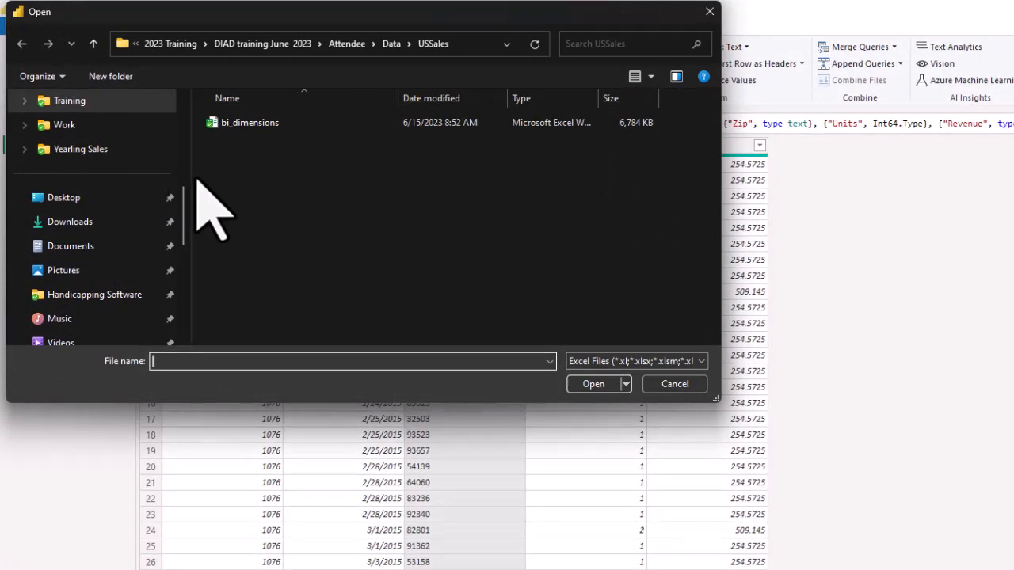
left_click(244, 123)
left_click(593, 388)
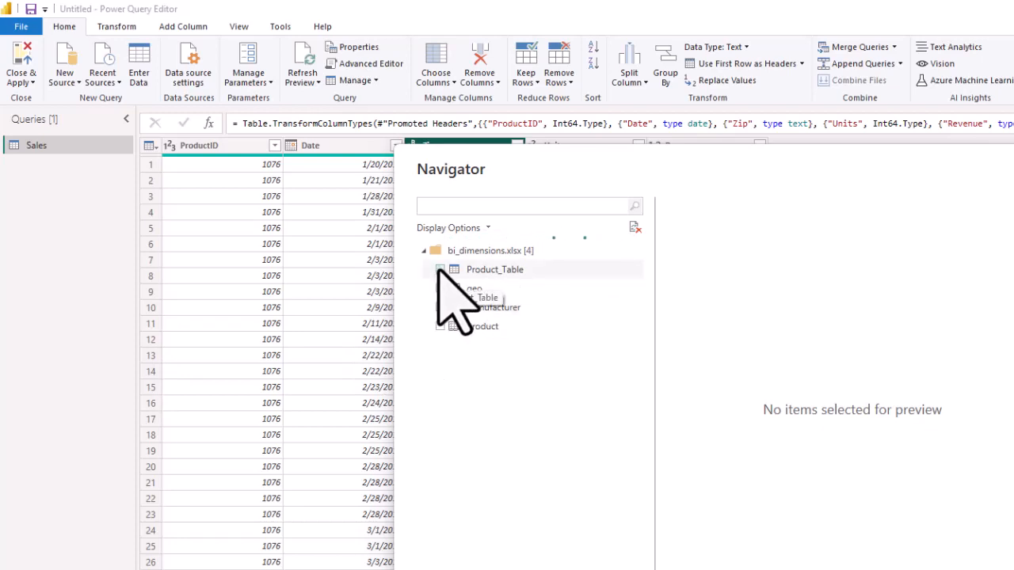
- Load Product_Table, geo and manufacturer from the bi_dimensions workbook as new queries
left_click(439, 270)
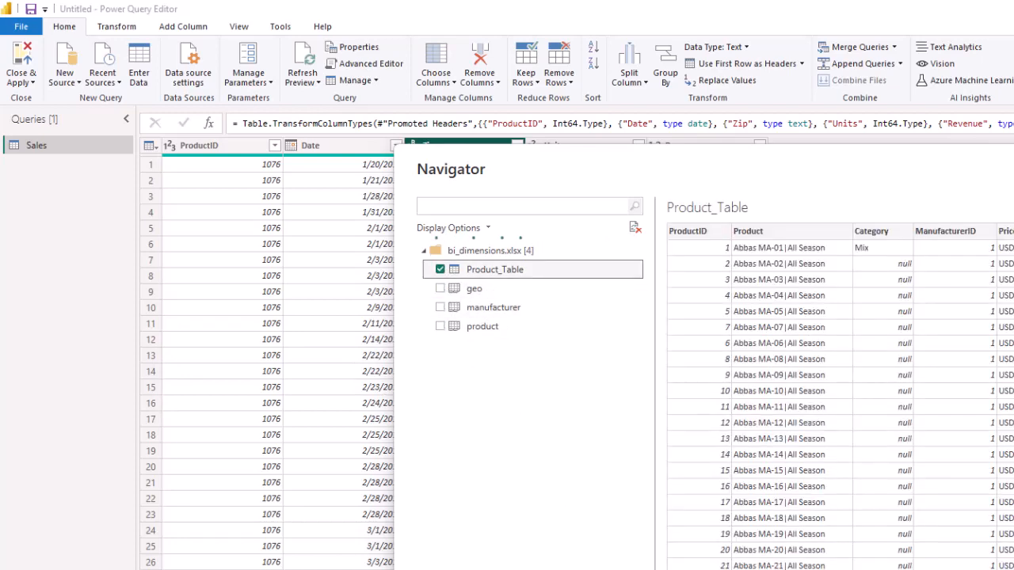
mouse_move(823, 569)
left_mouse_down()
mouse_move(864, 569)
mouse_move(823, 569)
left_mouse_up()
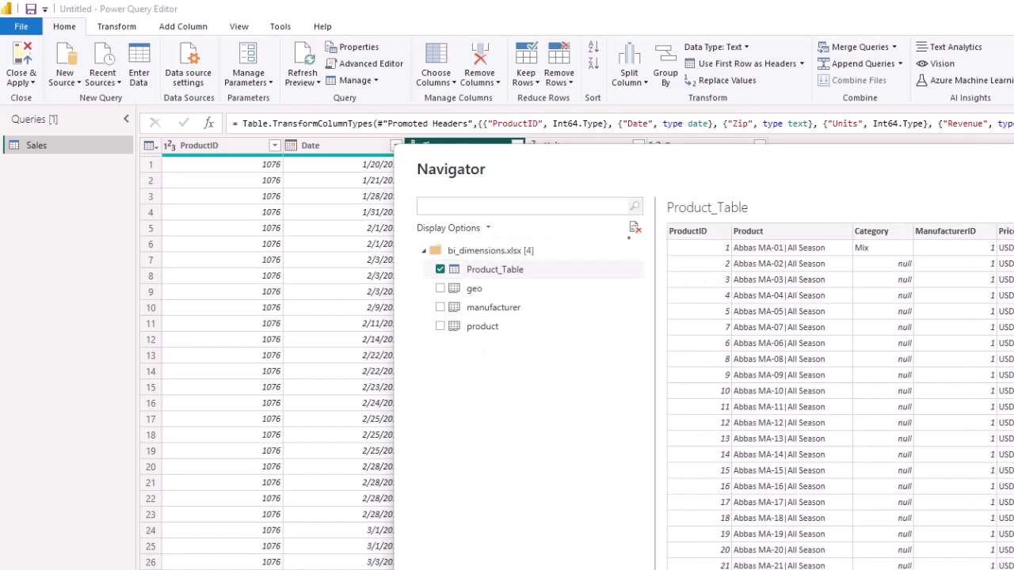
left_click(438, 290)
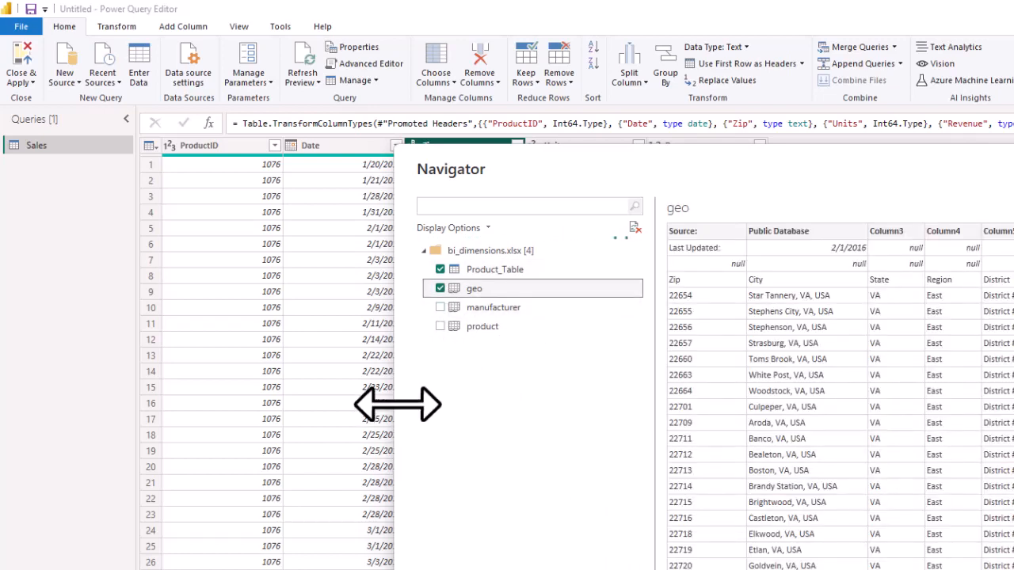
left_click(440, 307)
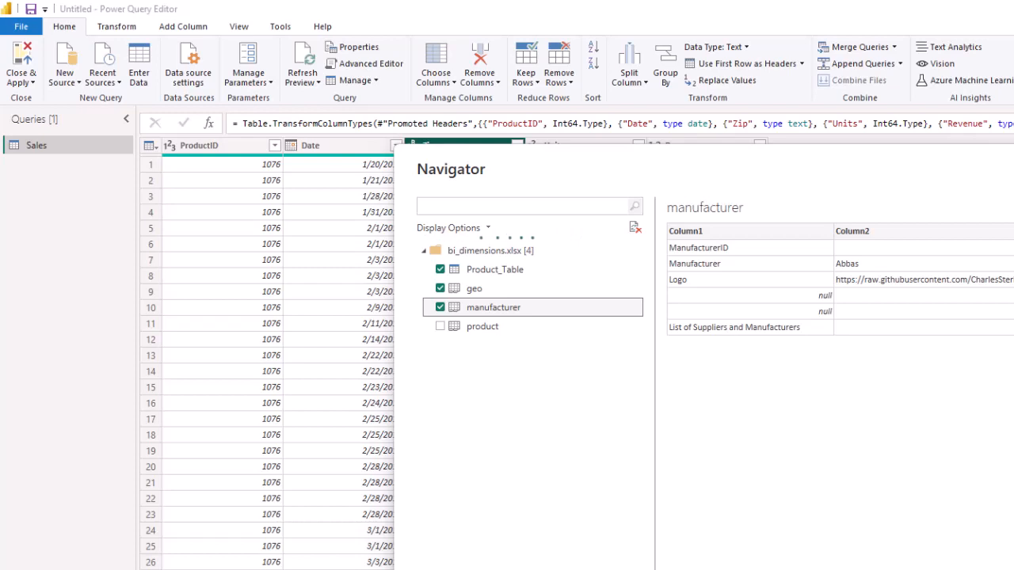
key("Return")
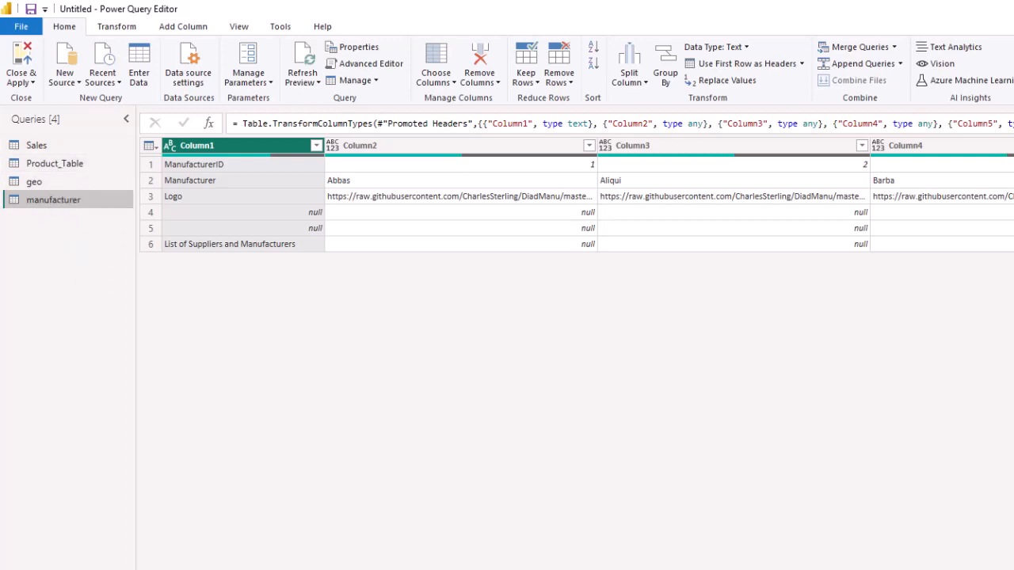
- Connect to the InternationalSales folder as a new Folder data source
left_click(65, 76)
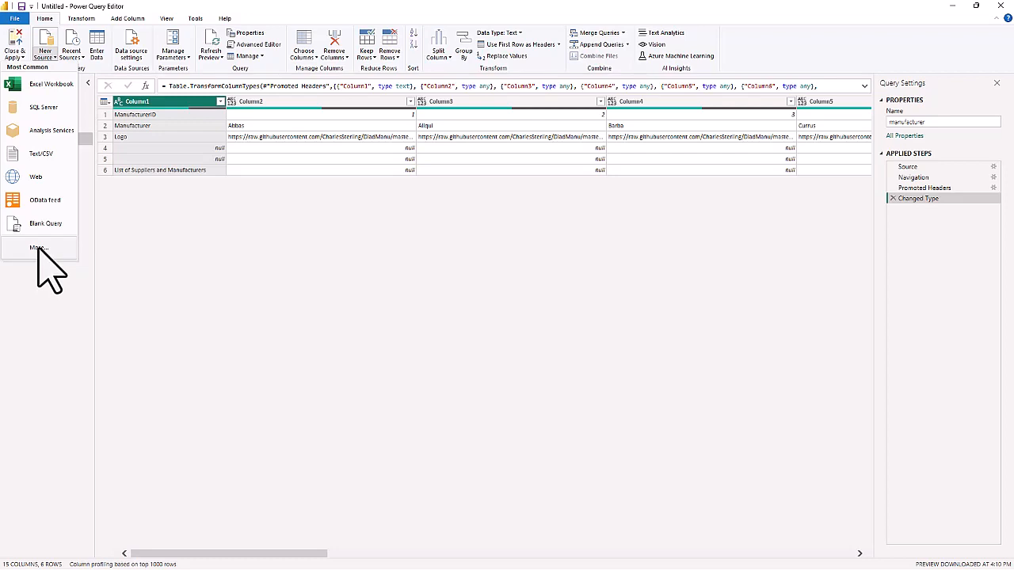
left_click(38, 248)
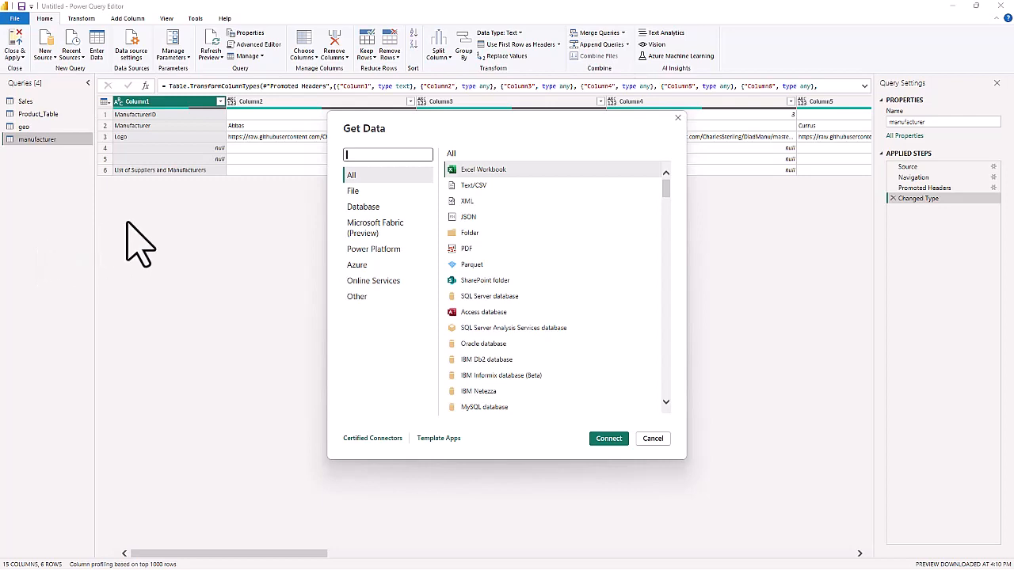
left_click(478, 232)
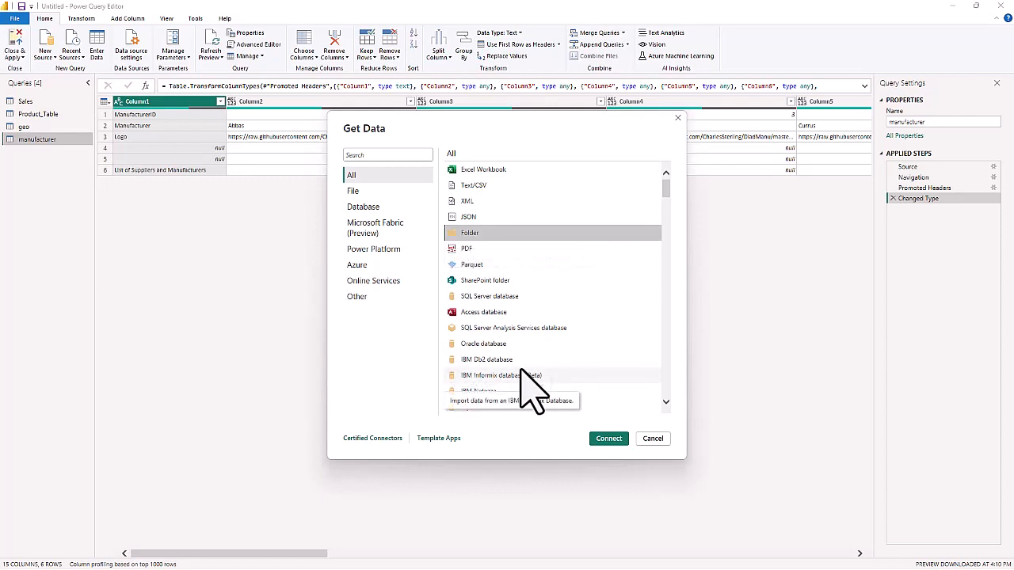
left_click(608, 439)
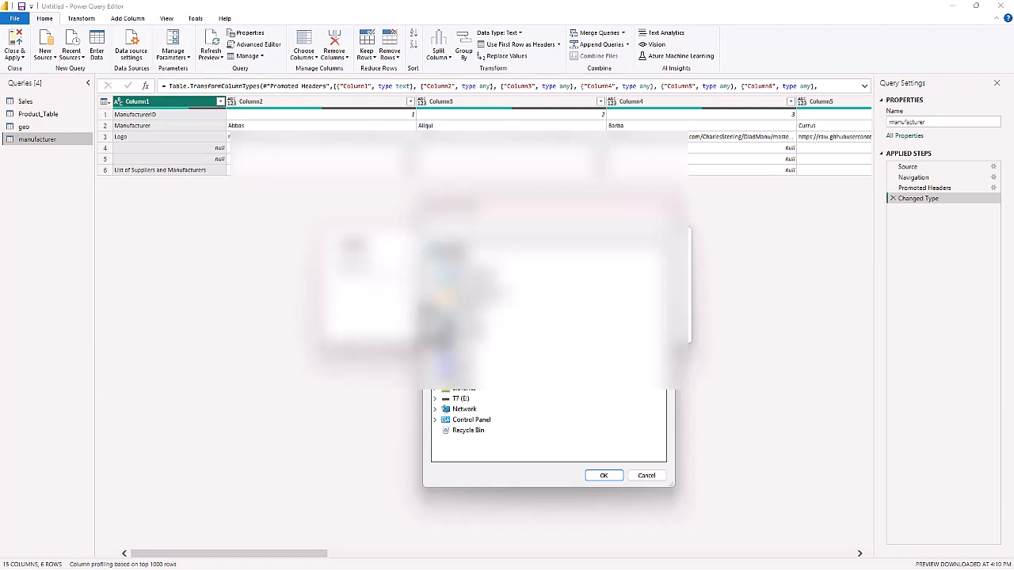
scroll(480, 412, "up", 5)
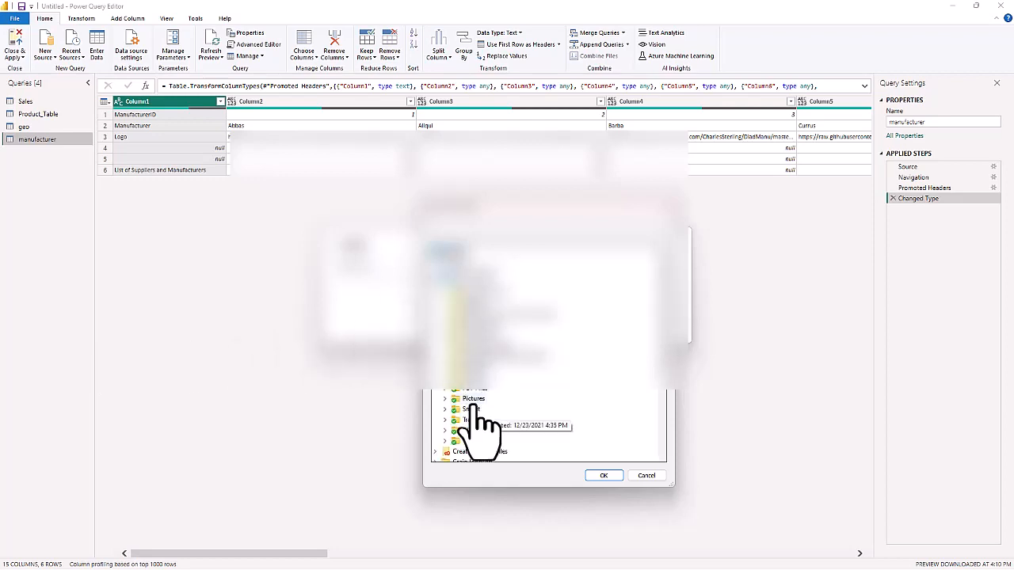
scroll(491, 436, "up", 3)
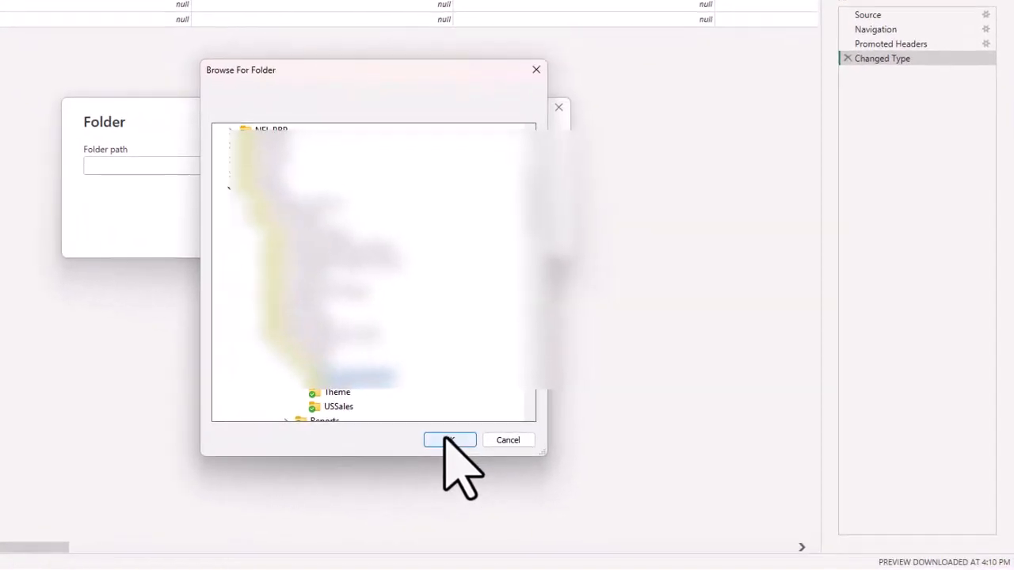
left_click(600, 472)
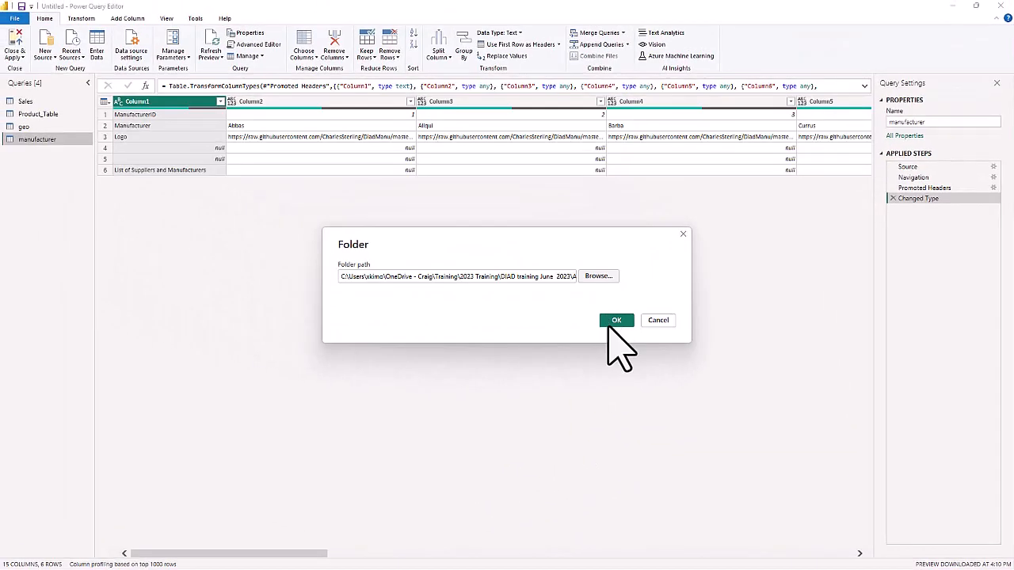
left_click(616, 319)
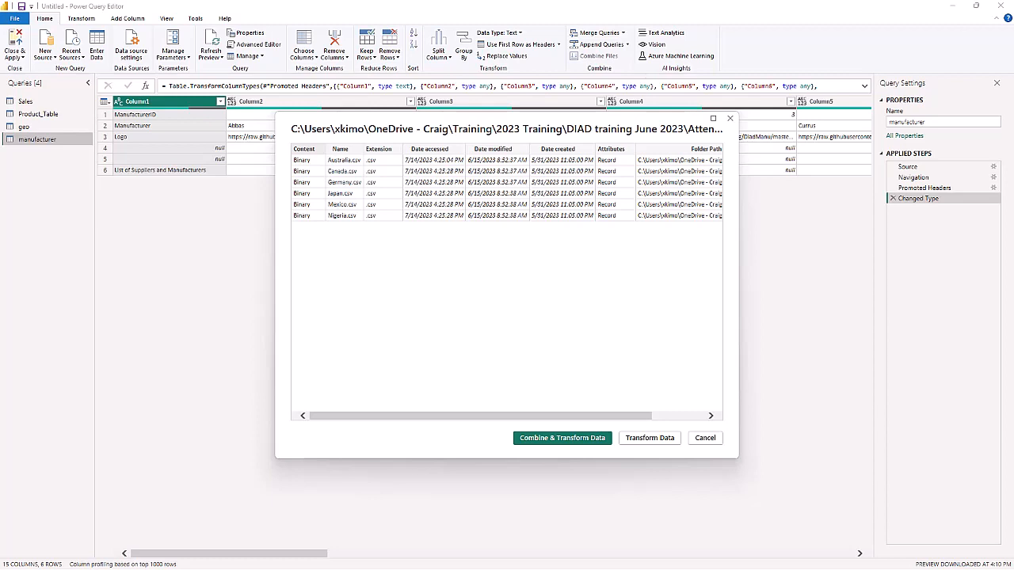
- Combine and transform the folder's country CSV files, using the first file as the sample
left_click(554, 441)
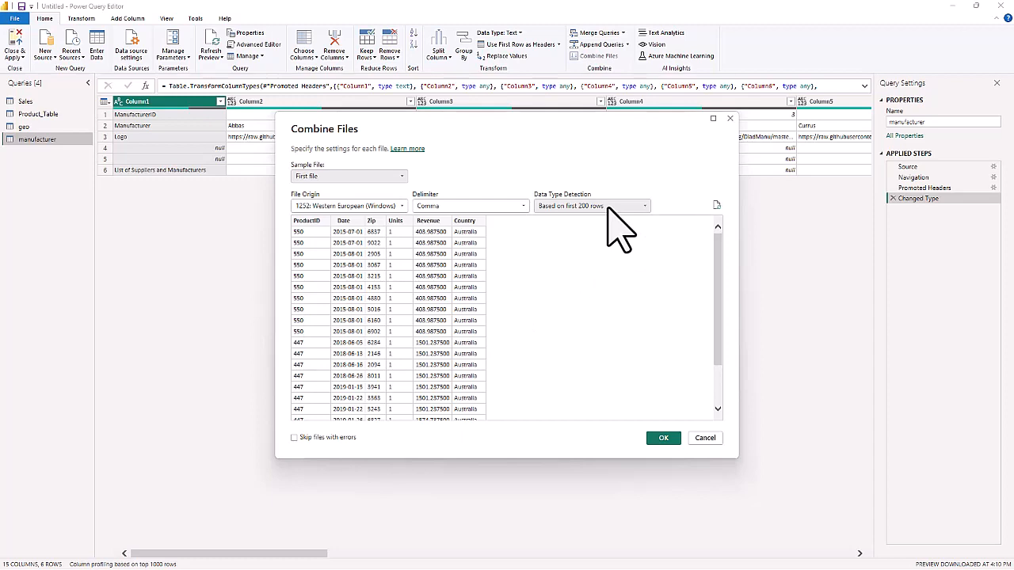
left_click(396, 175)
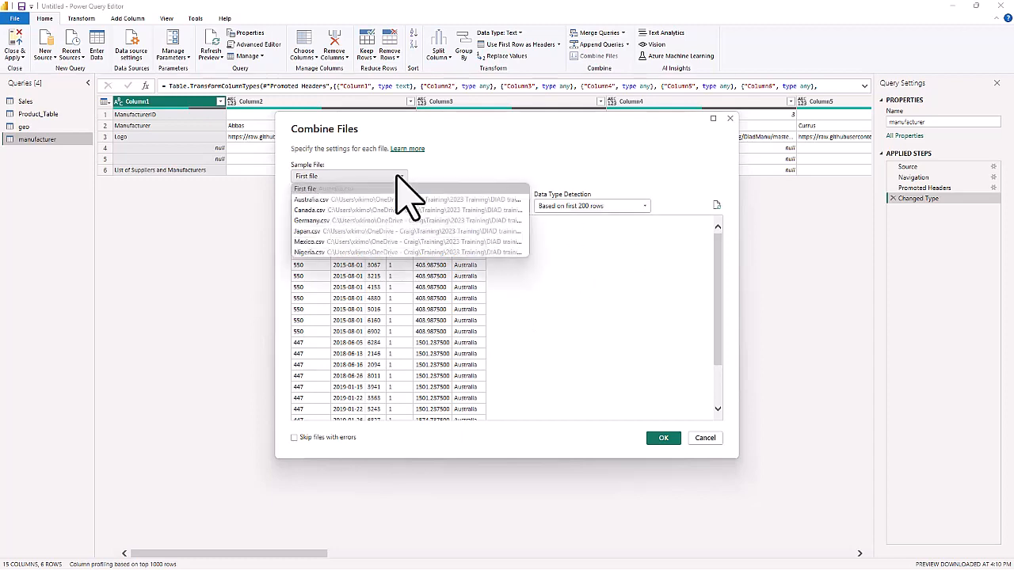
left_click(516, 173)
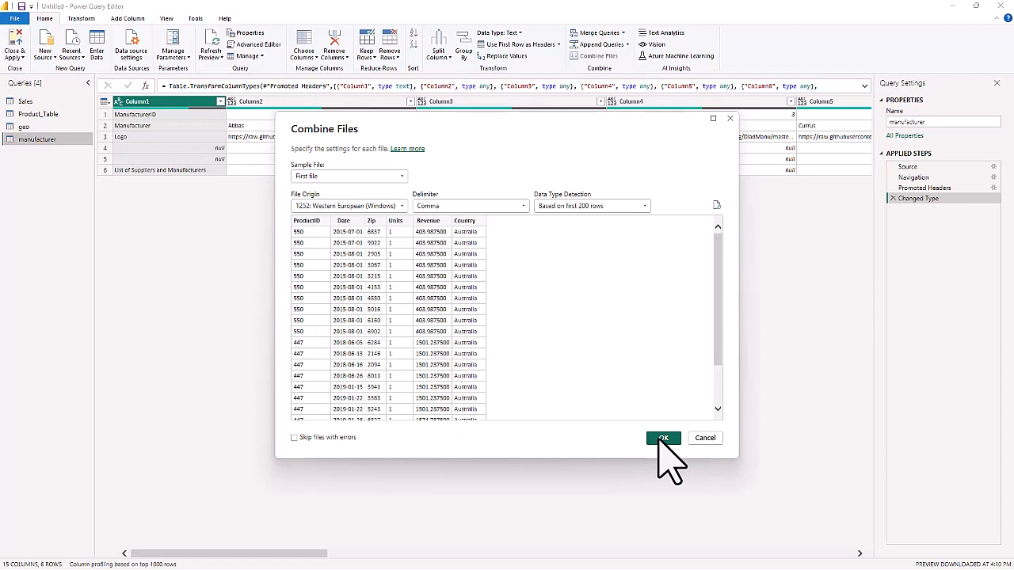
left_click(662, 438)
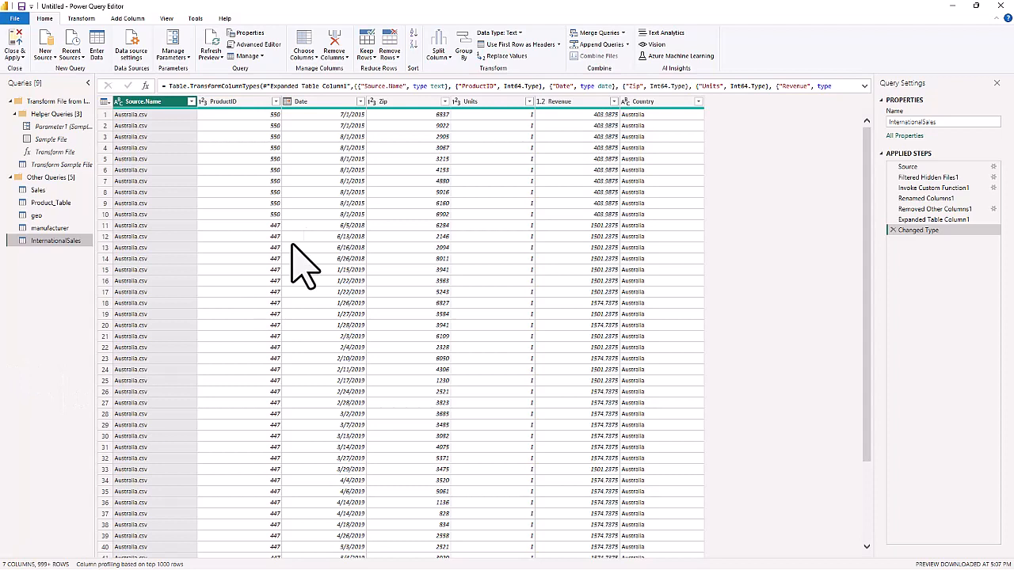
- Change the InternationalSales query's Zip column to the Text data type, replacing the current type conversion
left_click(406, 103)
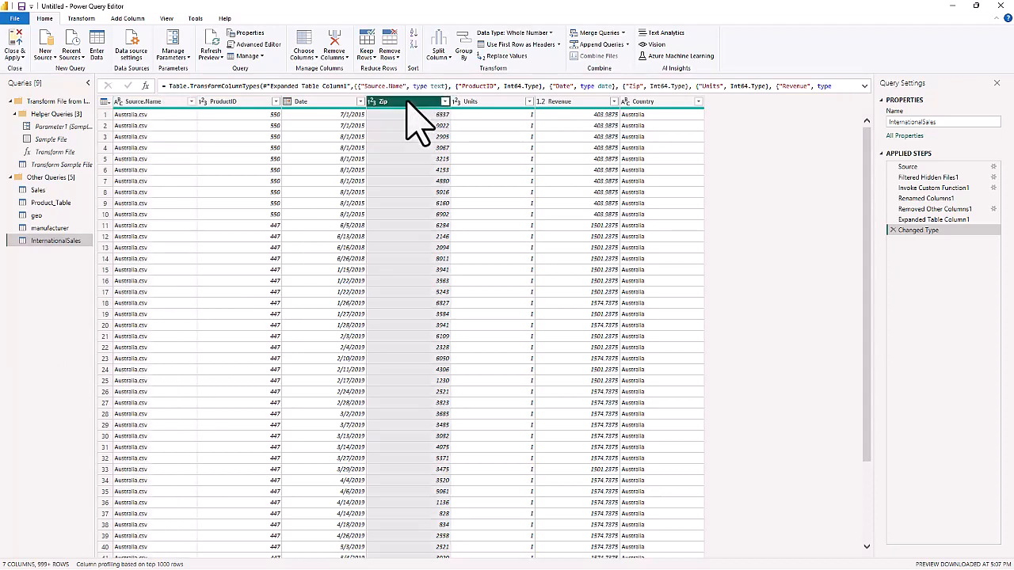
left_click(369, 103)
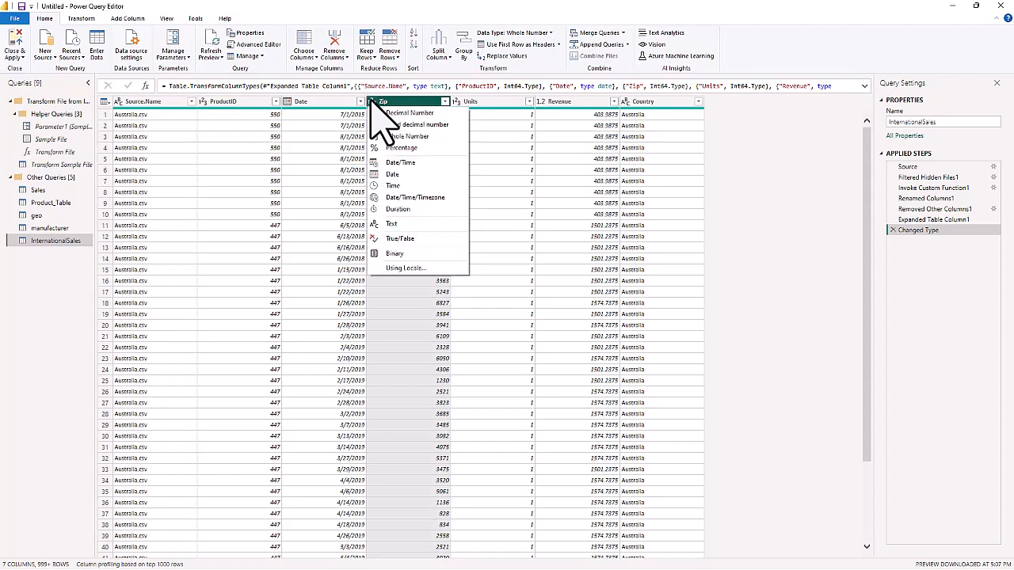
left_click(392, 225)
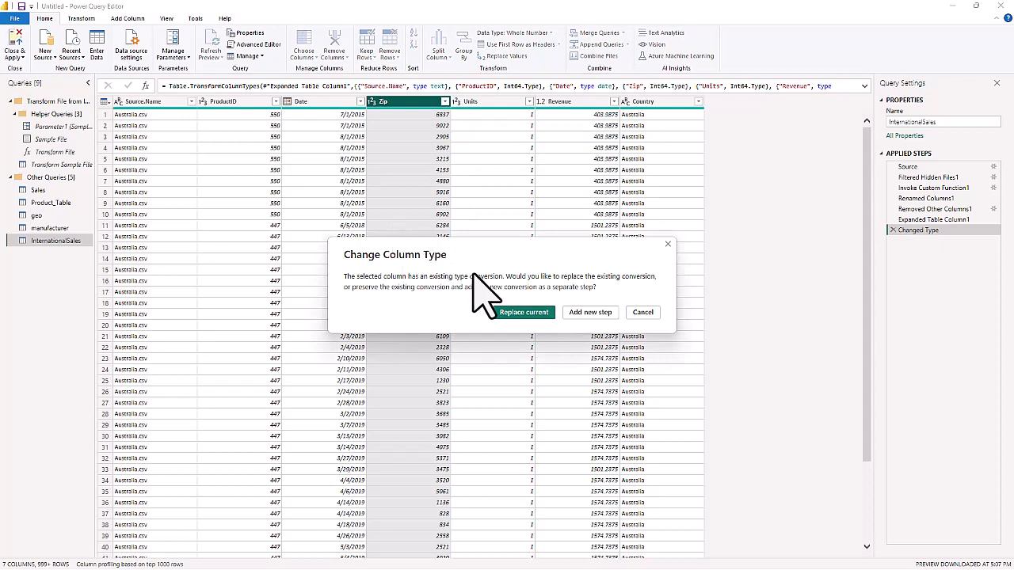
left_click(529, 313)
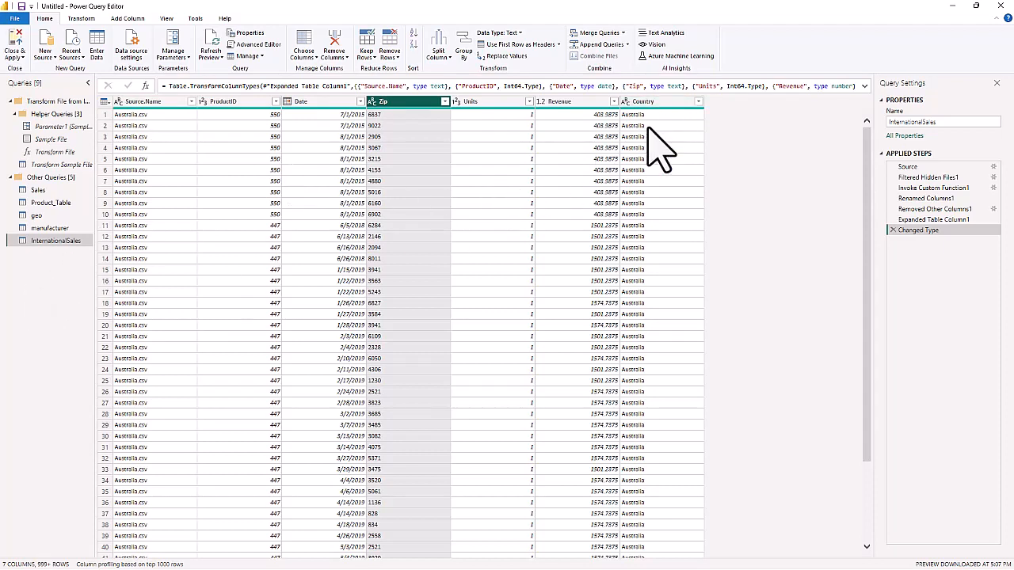
- Load the complete list of filter values for the InternationalSales query's Country column
left_click(699, 102)
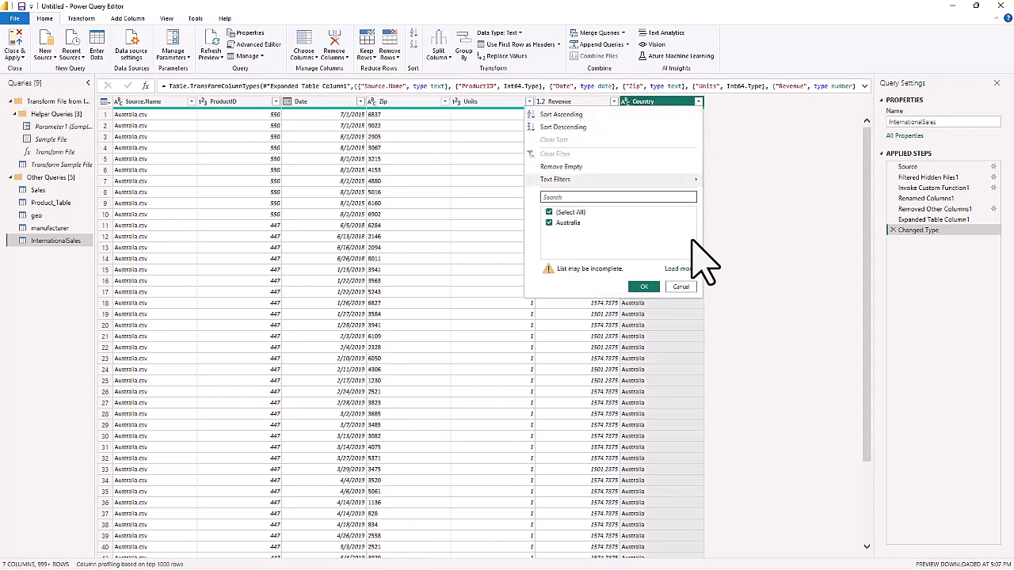
left_click(680, 268)
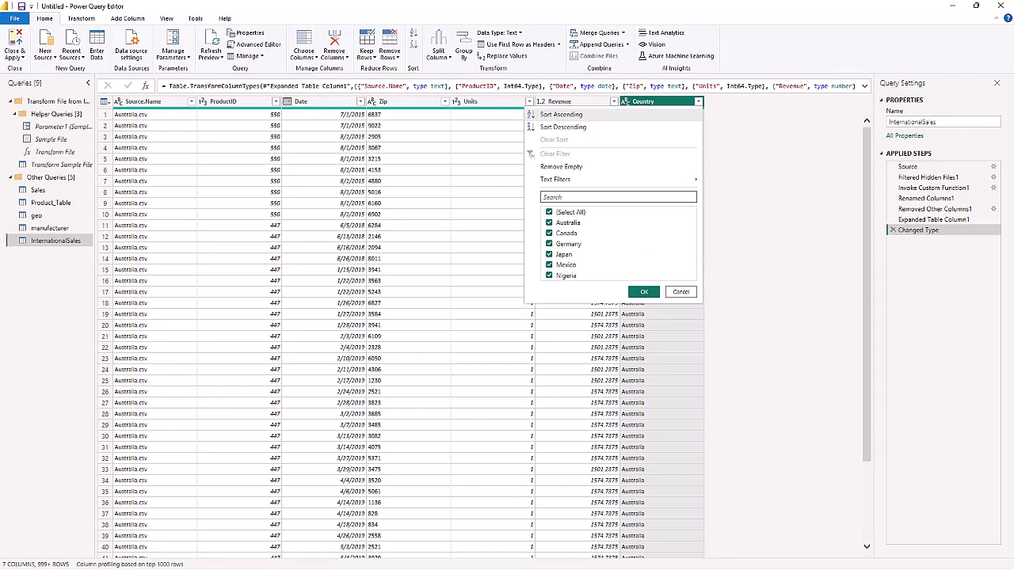
- Remove the Source.Name column from the InternationalSales query
left_click(143, 103)
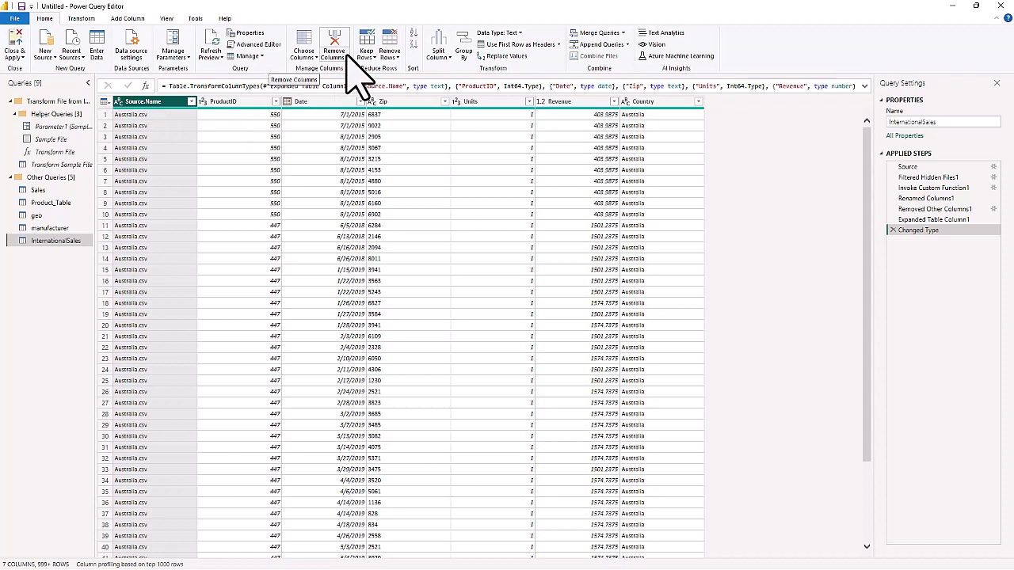
left_click(336, 57)
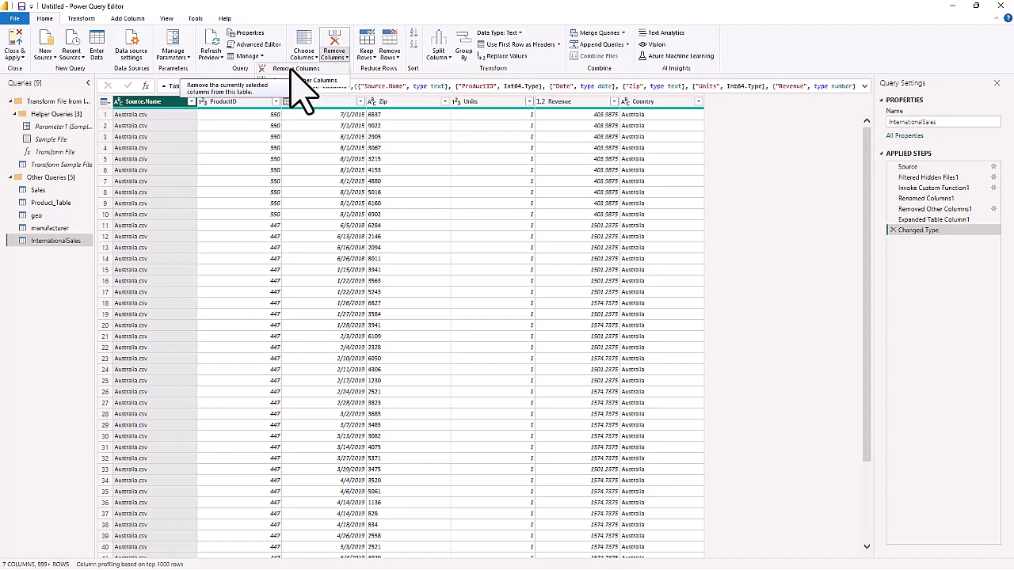
left_click(295, 69)
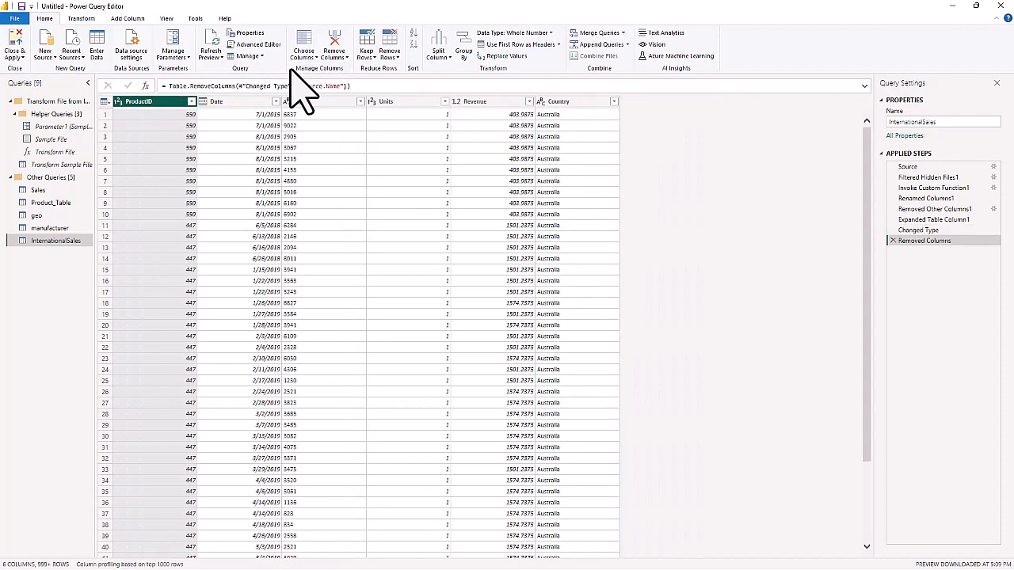